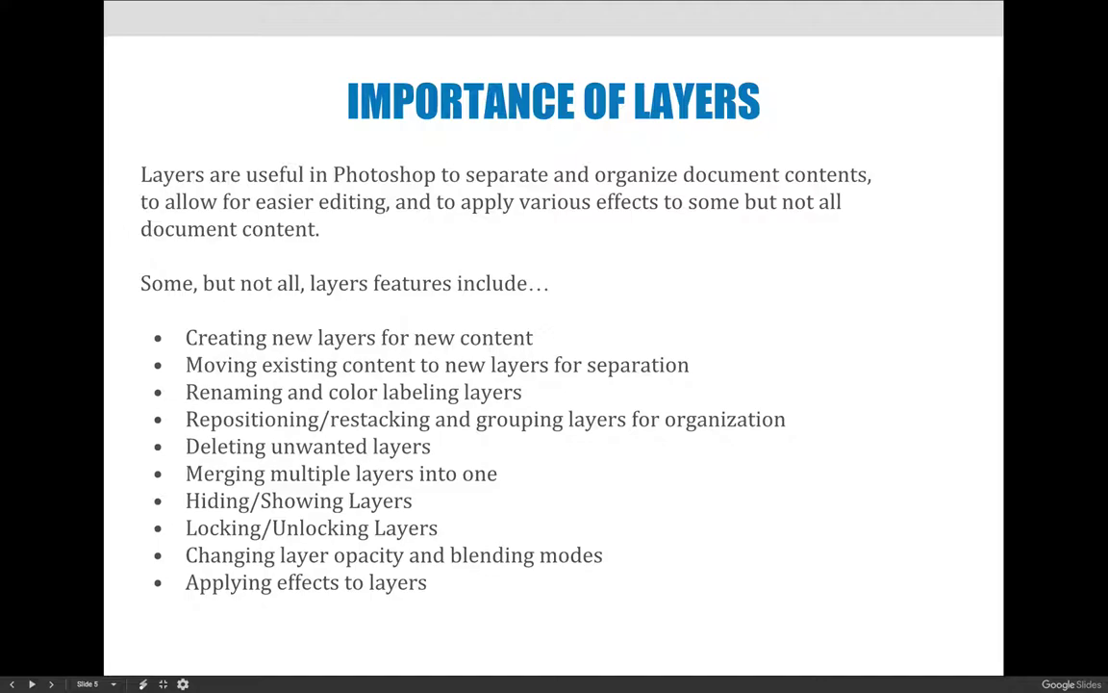
key("Right")
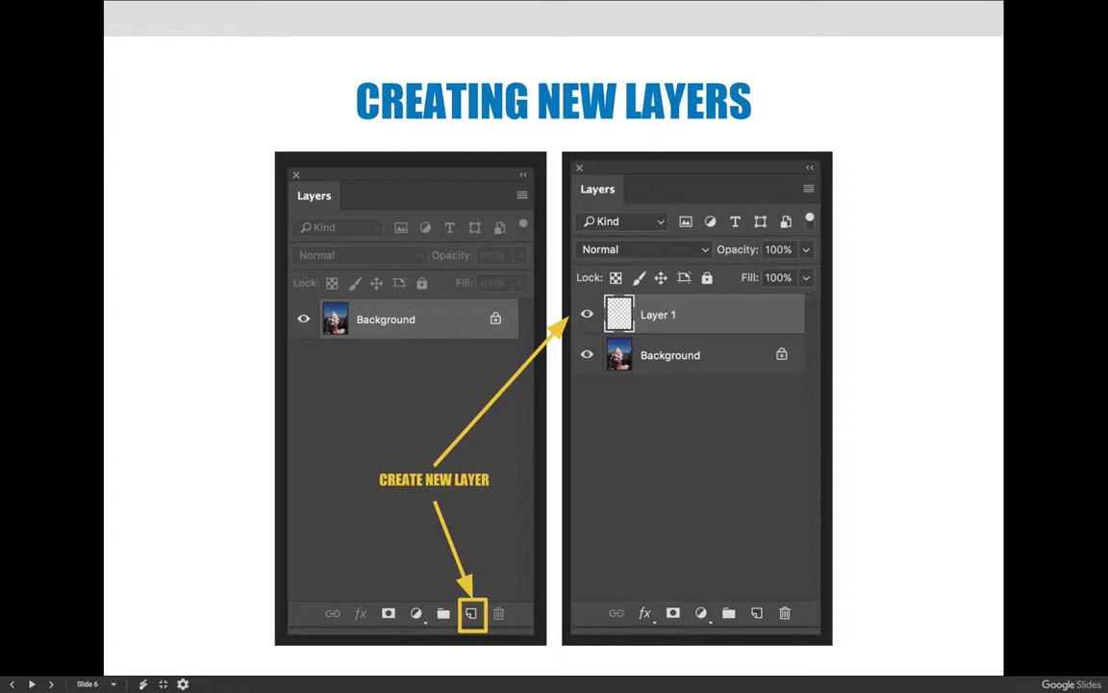
key("Right")
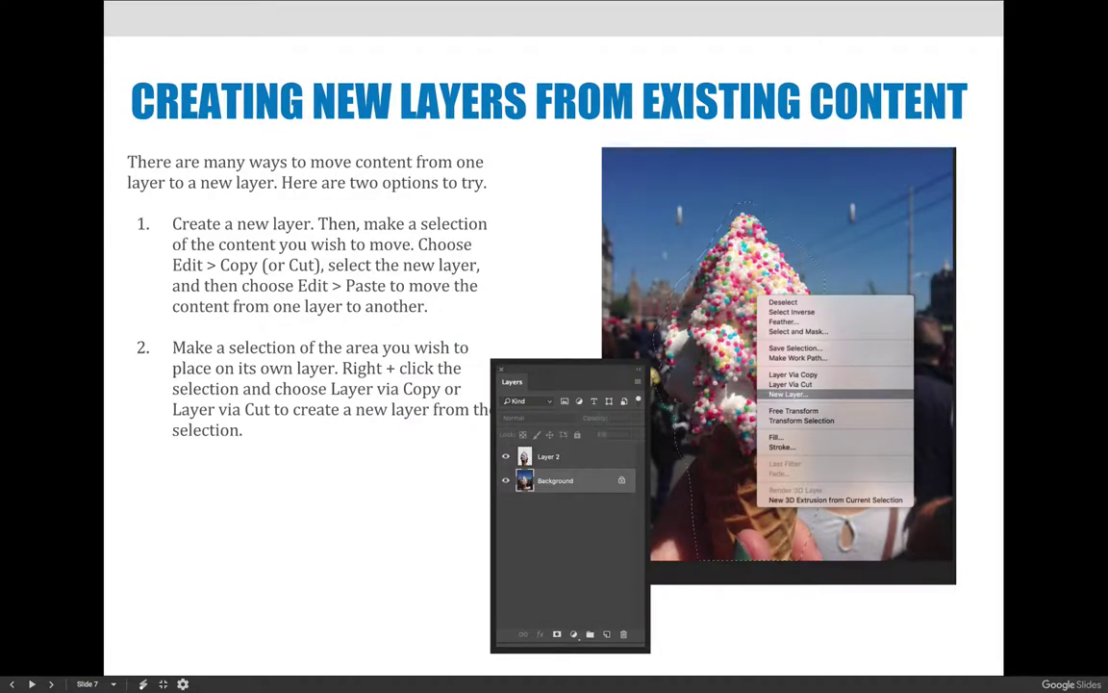
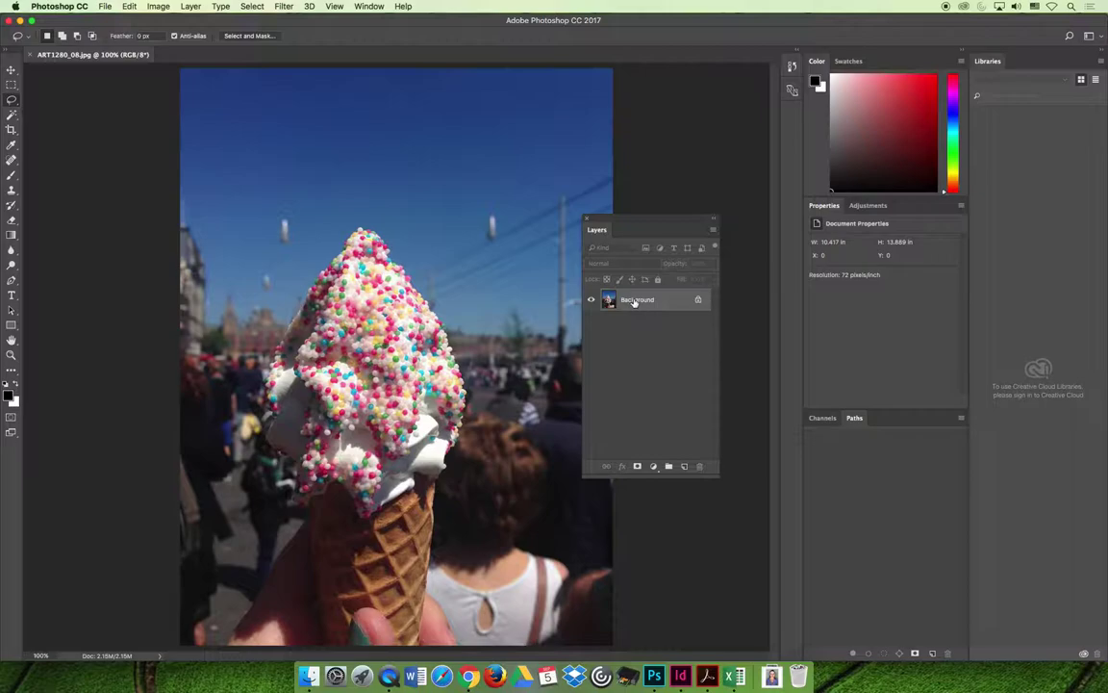
Step: Duplicate the Background layer and hide the original Background layer
left_click(128, 6)
left_click(129, 5)
left_click_drag(638, 296, 636, 309)
right_click(634, 304)
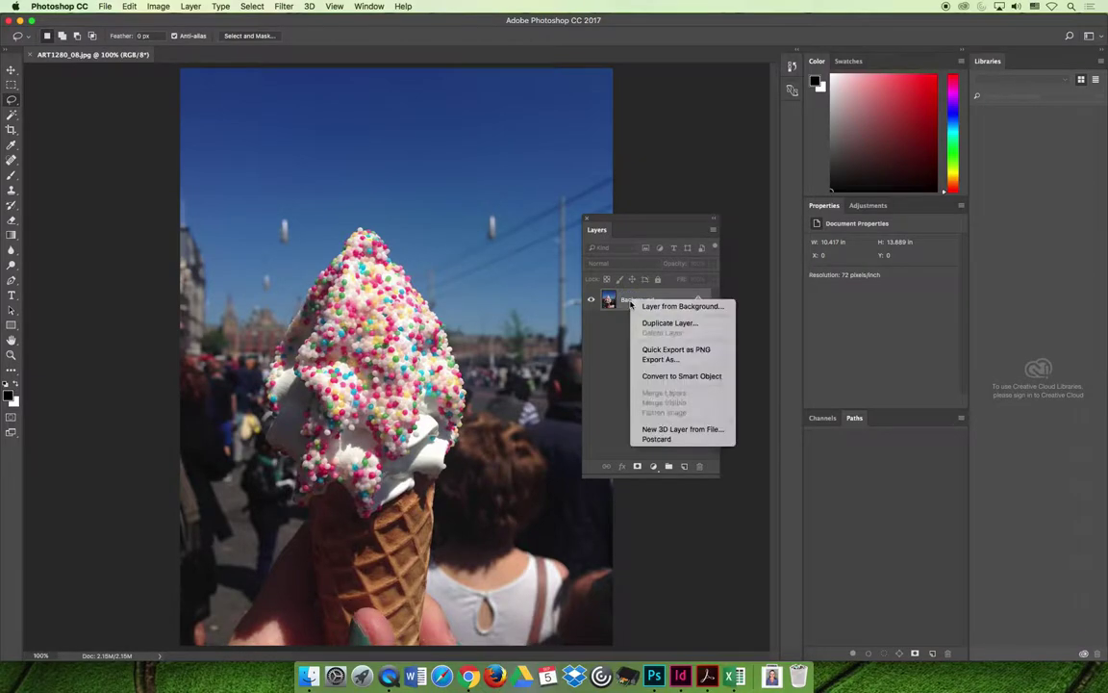
left_click(688, 322)
left_click(666, 284)
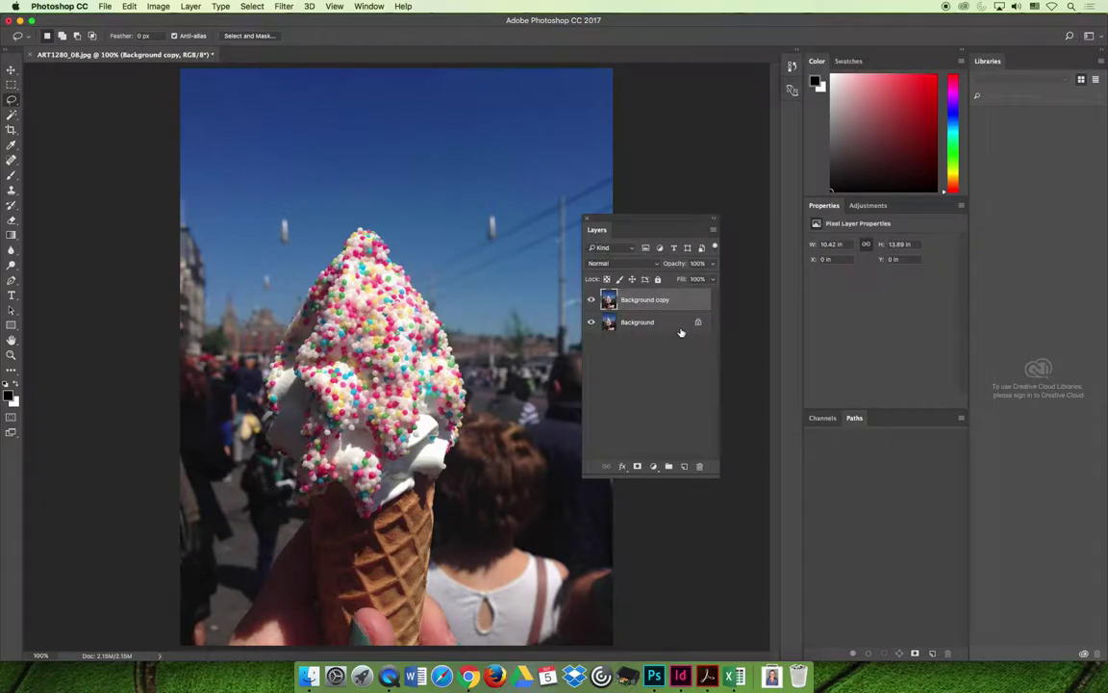
left_click(591, 321)
left_click(612, 380)
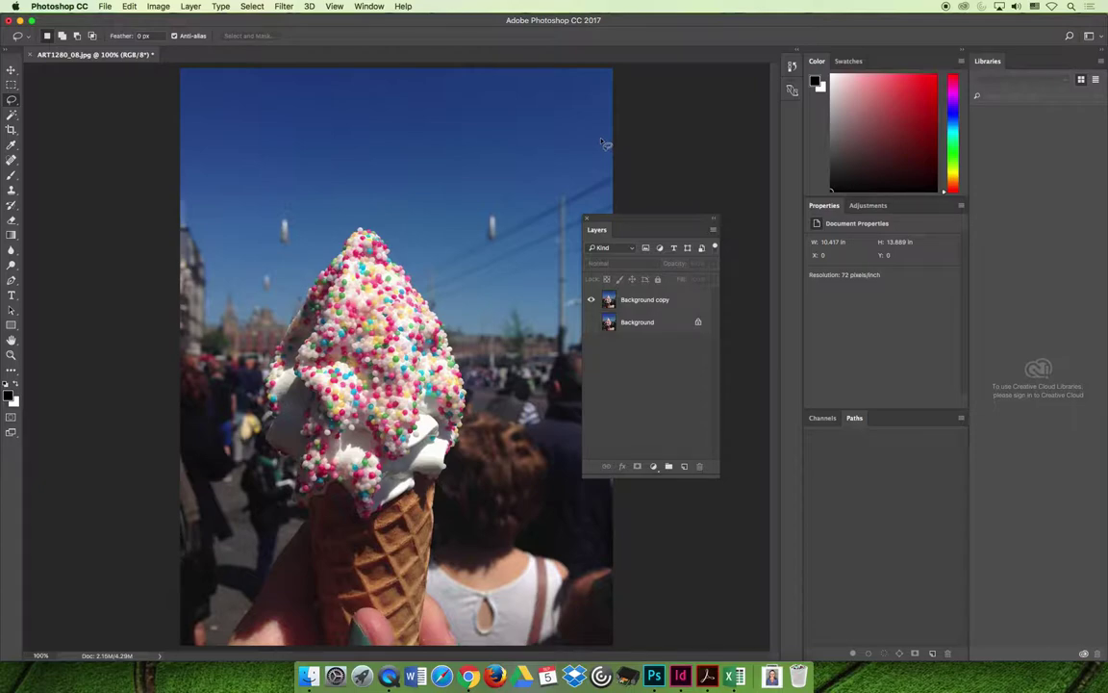
Step: Add a new empty layer above Background copy and set up the Brush tool with a size of 100
left_click(684, 466)
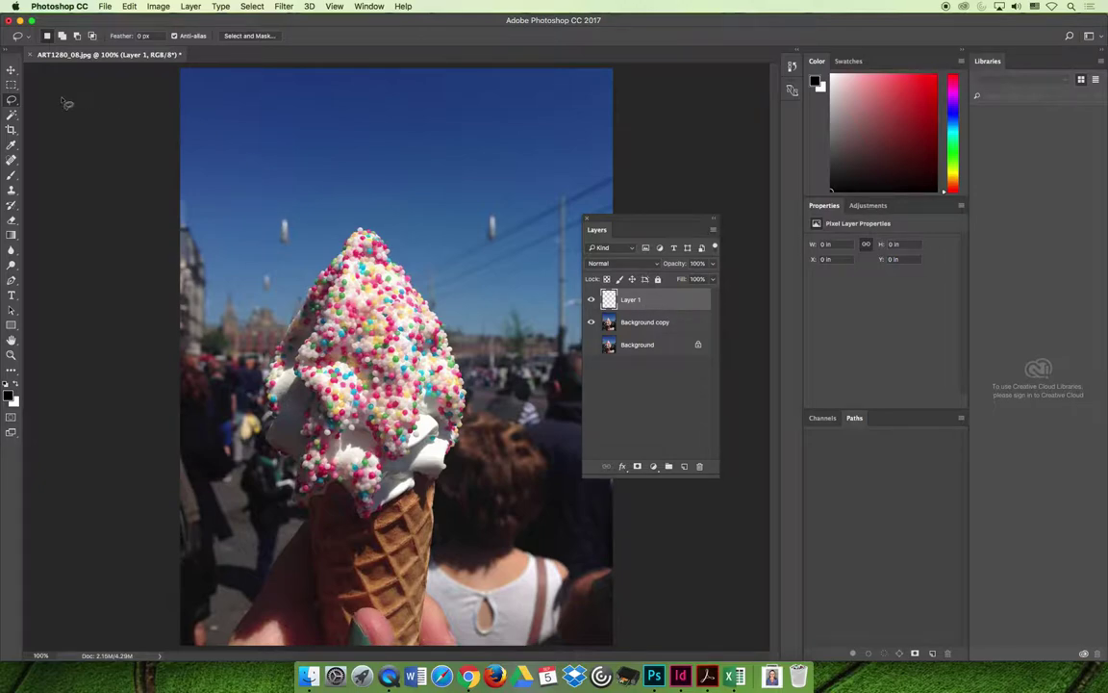
left_click(12, 175)
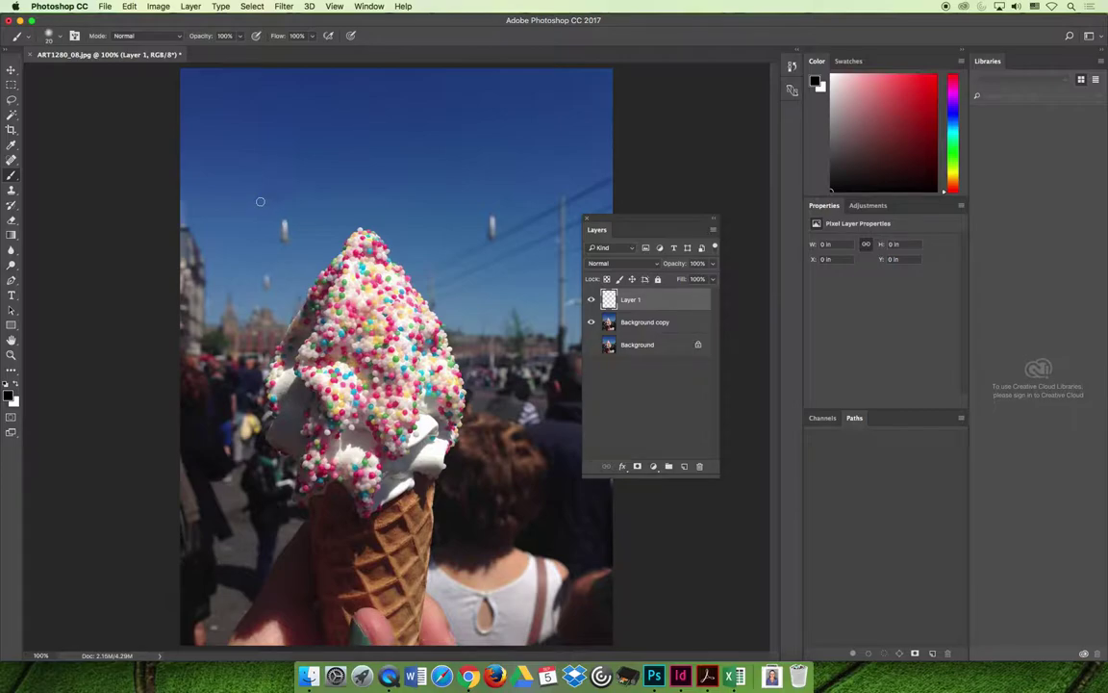
key("bracketright")
key("bracketright")
key("bracketright")
key("bracketright")
key("bracketright")
key("bracketright")
key("bracketright")
key("bracketright")
Step: Choose a bright magenta foreground color and paint broad diagonal strokes over most of the image on Layer 1
left_click(9, 396)
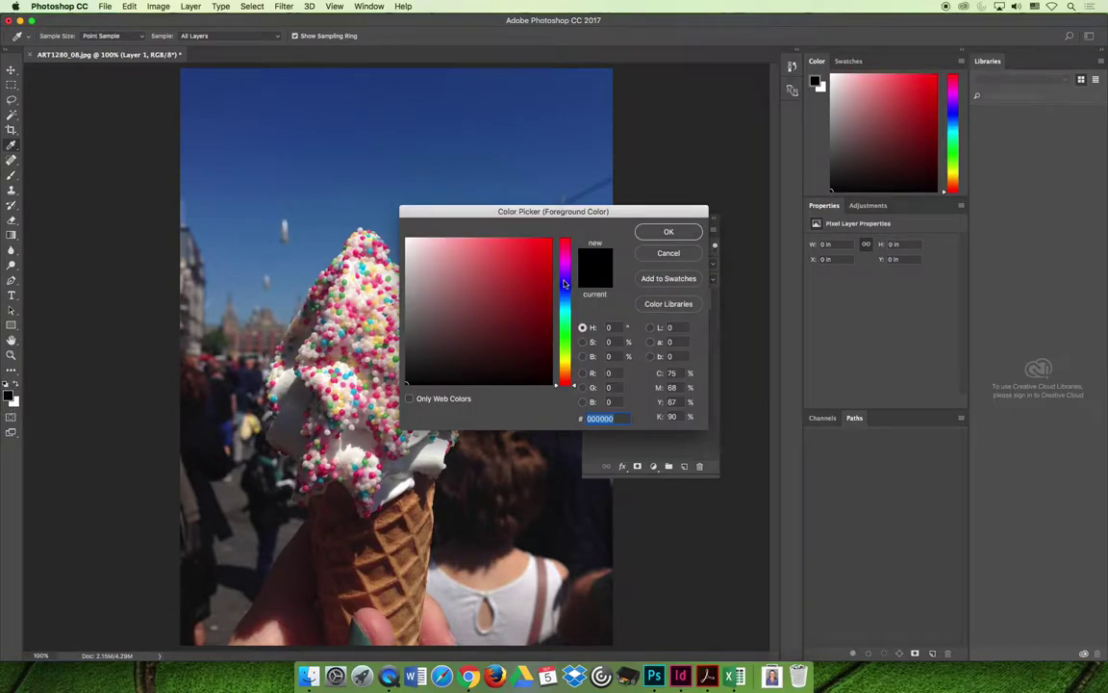
left_click_drag(564, 283, 563, 273)
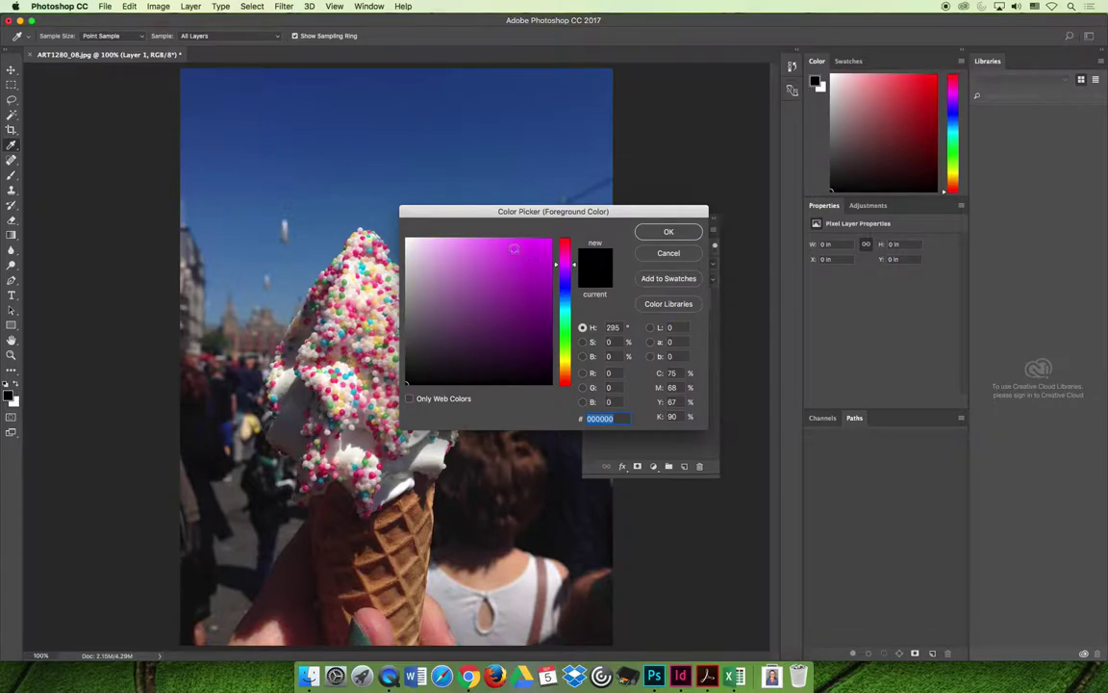
left_click(512, 247)
left_click(669, 231)
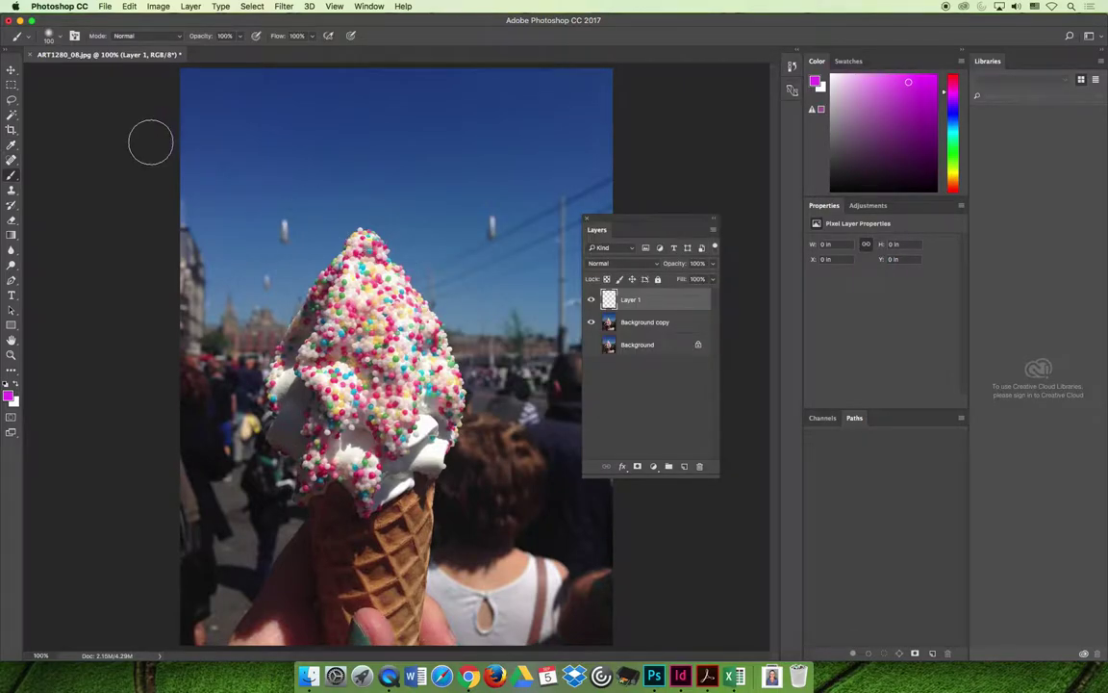
mouse_move(202, 91)
left_mouse_down()
mouse_move(217, 173)
mouse_move(30, 285)
mouse_move(251, 319)
mouse_move(525, 385)
mouse_move(165, 514)
mouse_move(524, 558)
mouse_move(569, 606)
left_mouse_up()
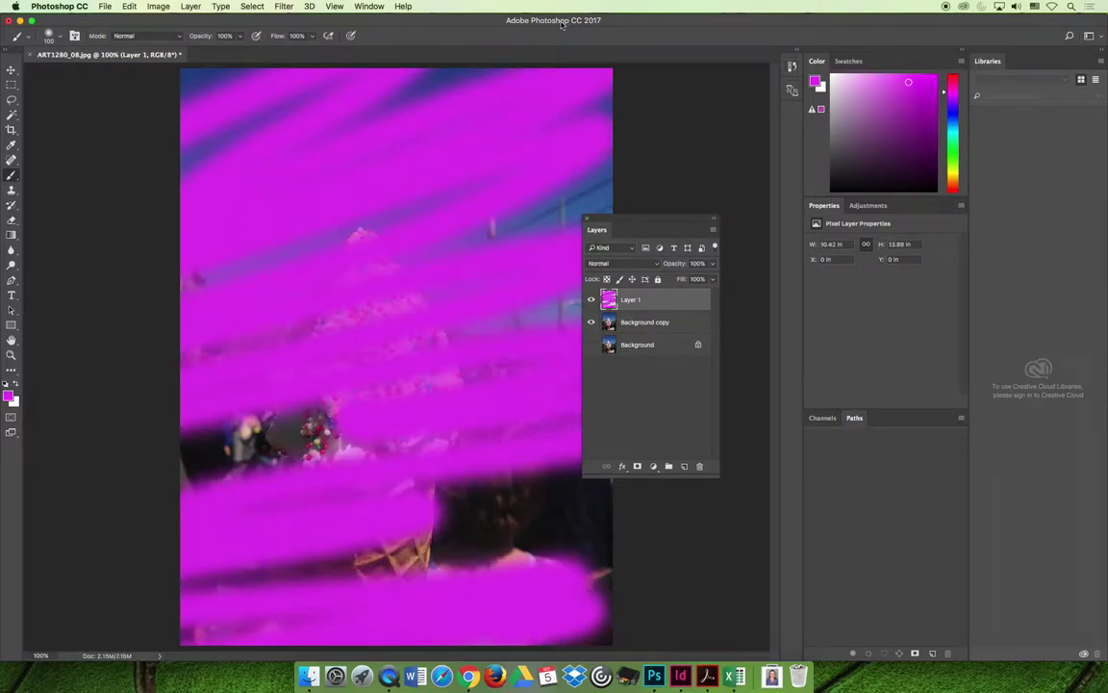
Step: Hide the magenta-painted Layer 1 and draw a Lasso selection around the ice cream and its cone
left_click(11, 69)
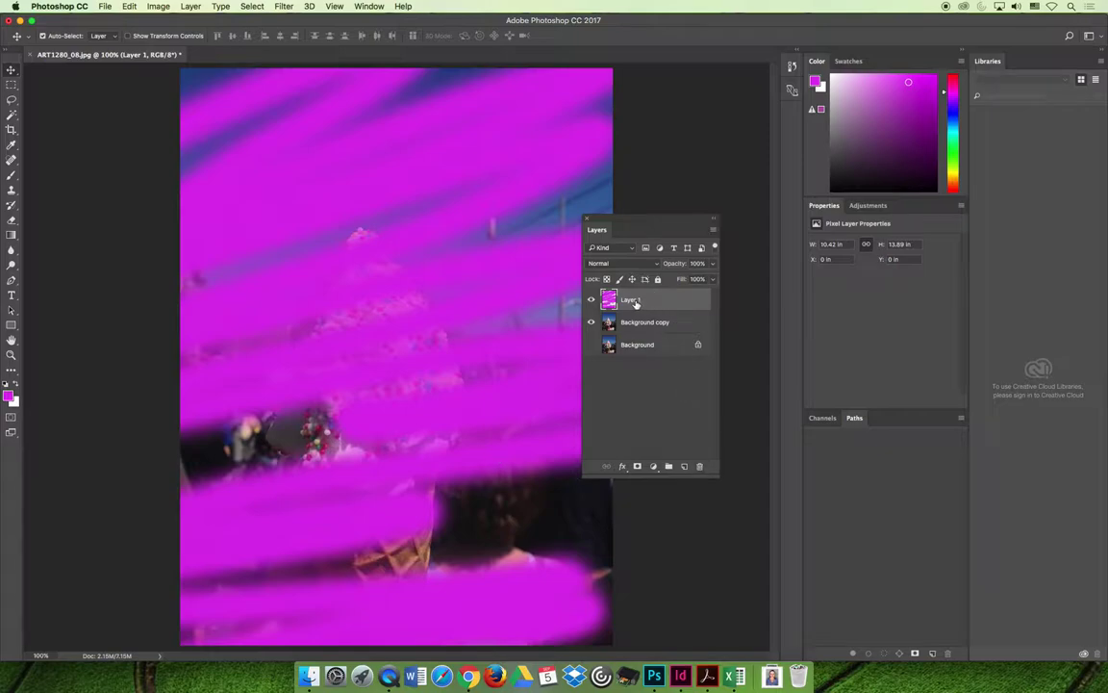
left_click_drag(634, 302, 590, 306)
left_click(590, 299)
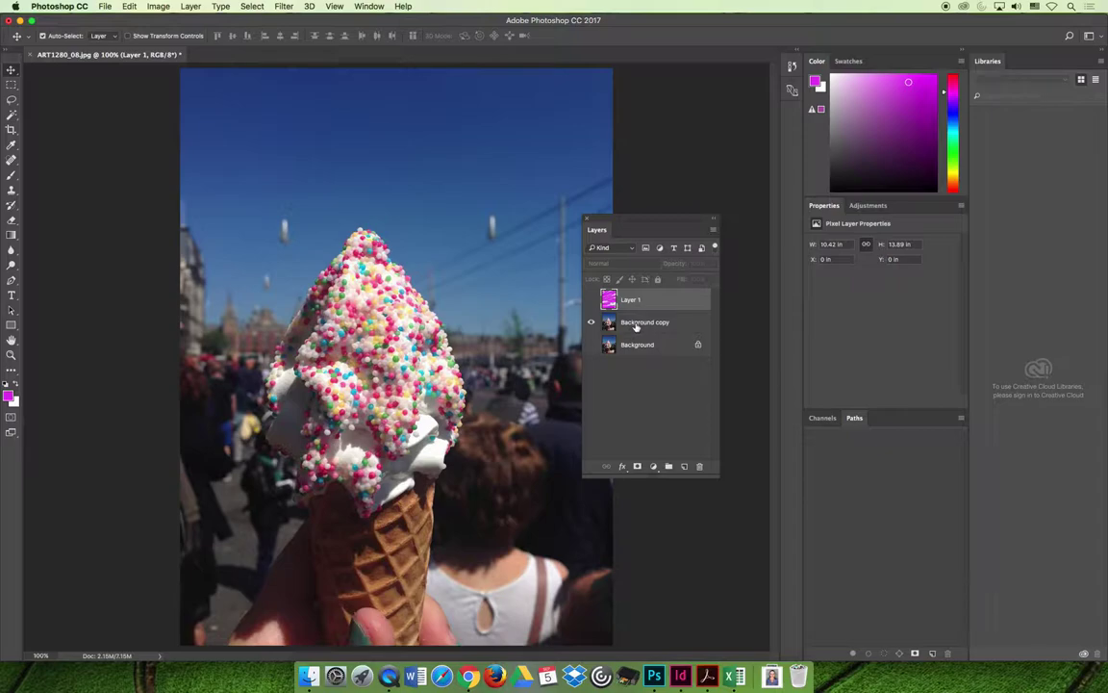
left_click(591, 299)
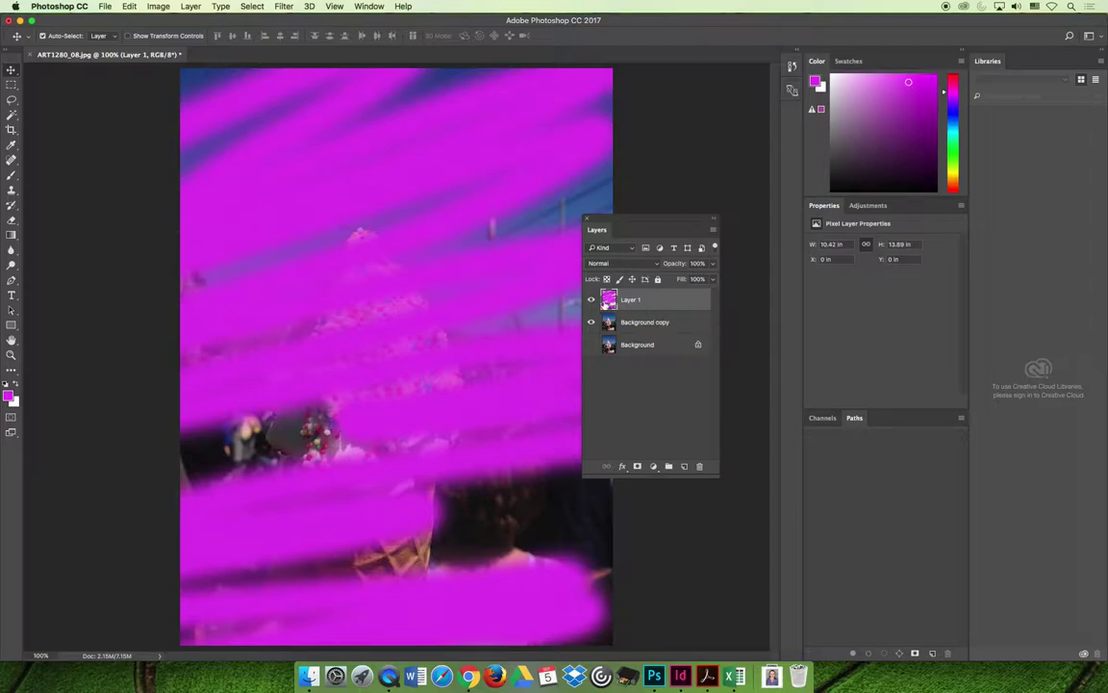
left_click(591, 300)
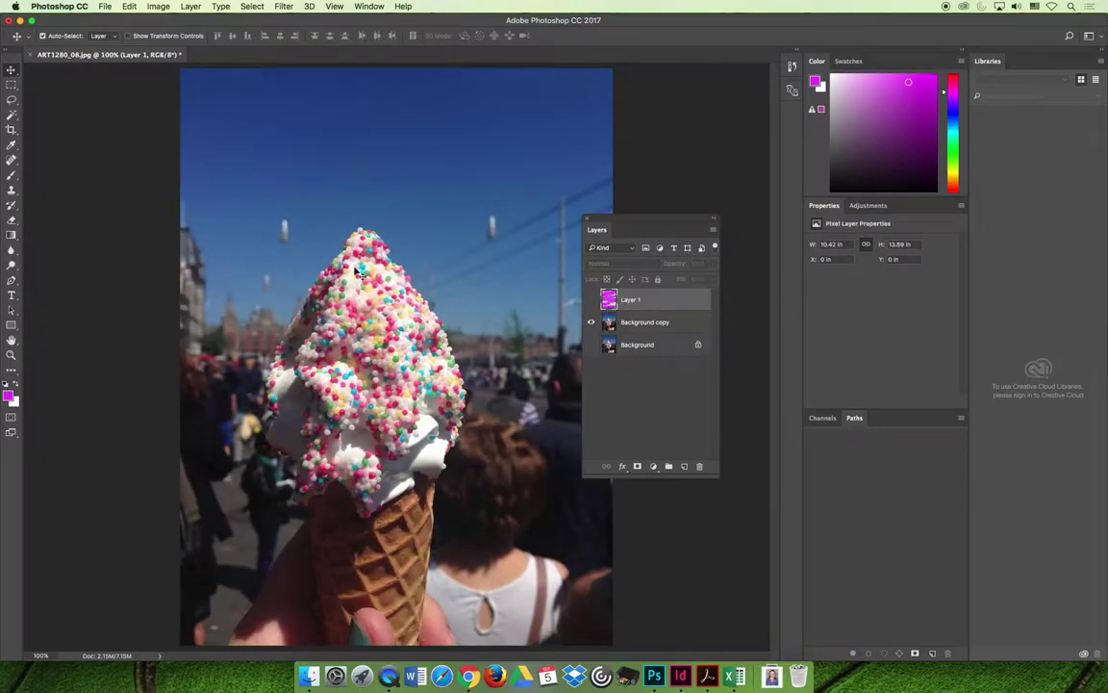
left_click(10, 99)
mouse_move(301, 286)
left_mouse_down()
mouse_move(329, 247)
mouse_move(370, 222)
mouse_move(467, 363)
mouse_move(471, 438)
mouse_move(419, 651)
mouse_move(313, 650)
mouse_move(294, 496)
mouse_move(278, 490)
mouse_move(257, 433)
mouse_move(278, 325)
left_mouse_up()
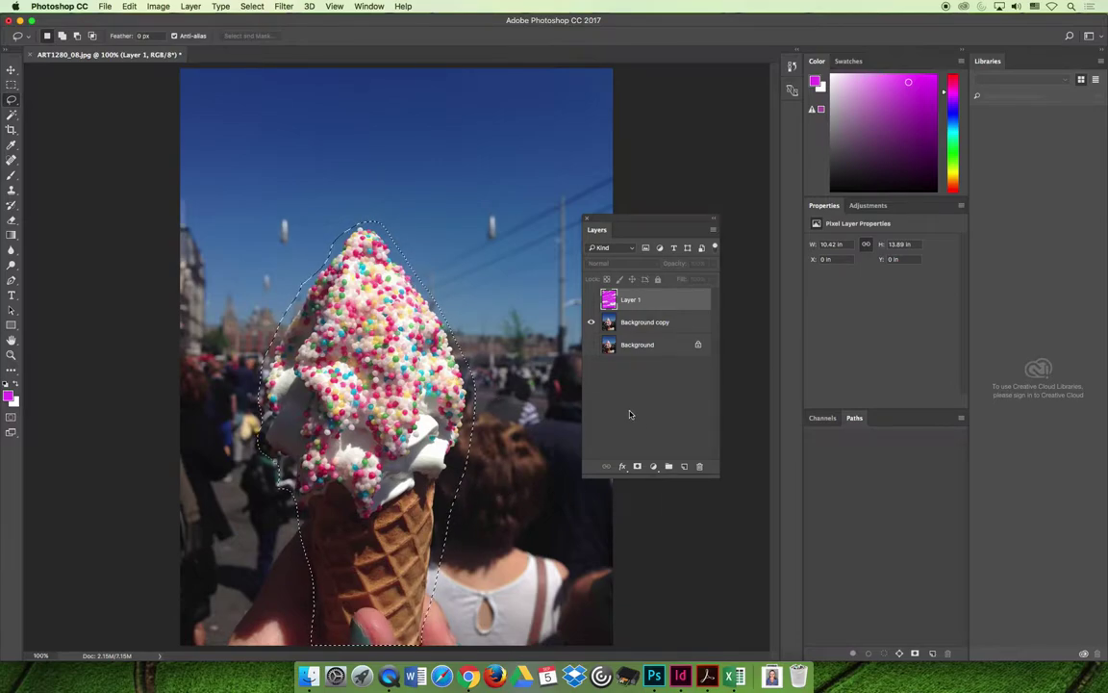
Step: Add a new empty layer at the top of the stack and try to copy the selected area from it
left_click(684, 466)
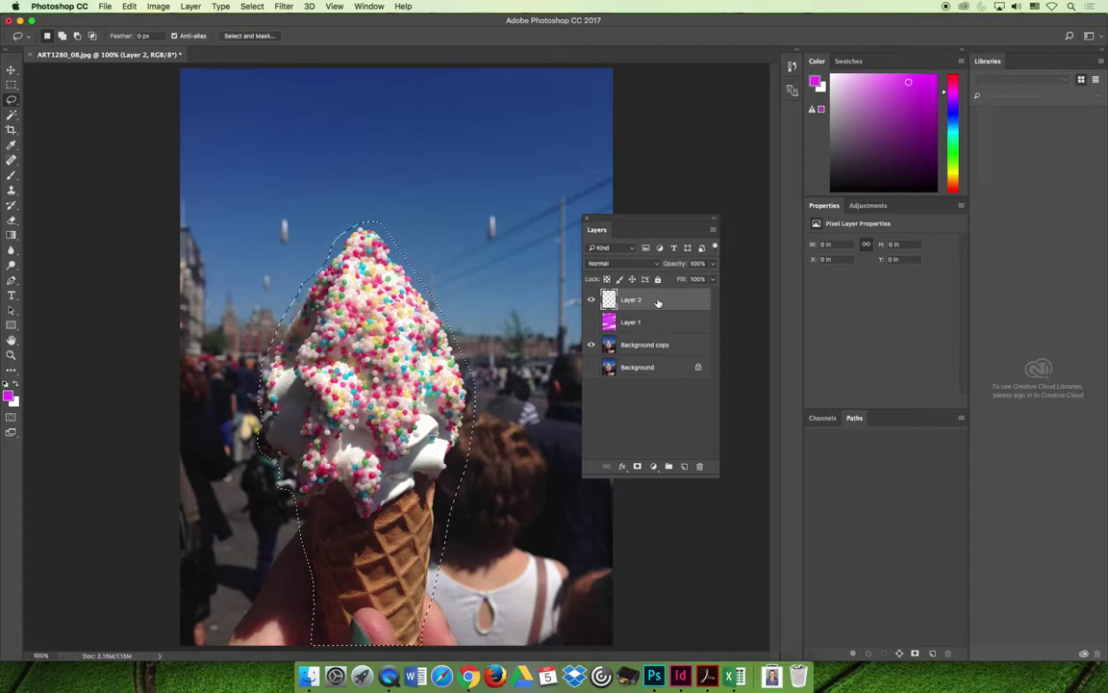
left_click(128, 5)
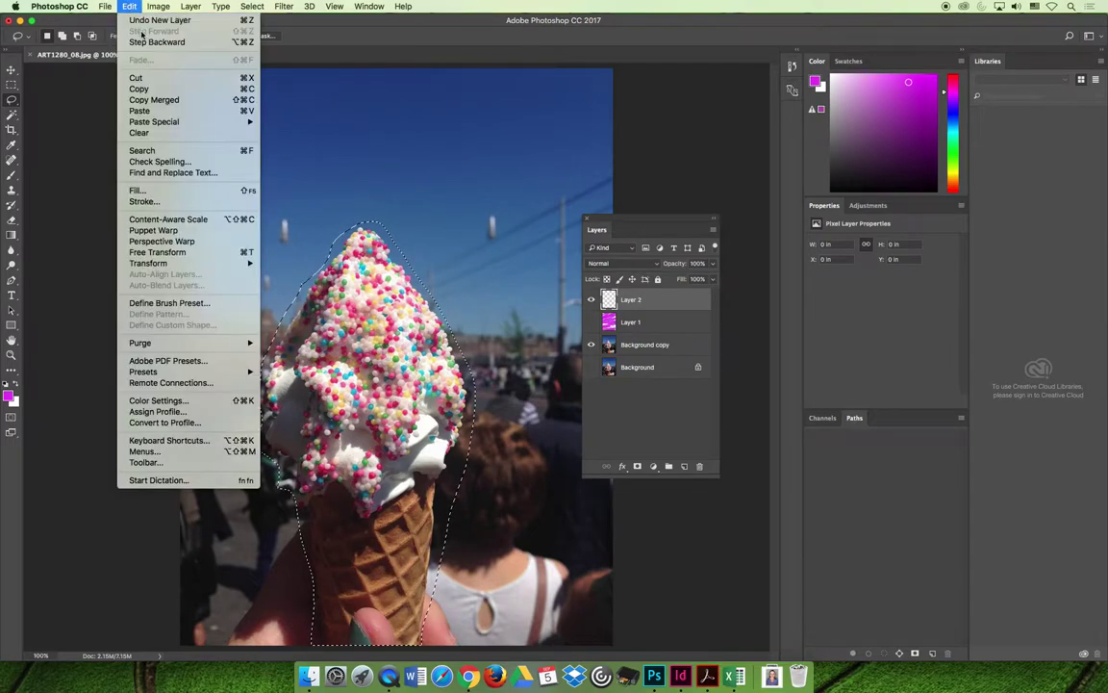
left_click(149, 89)
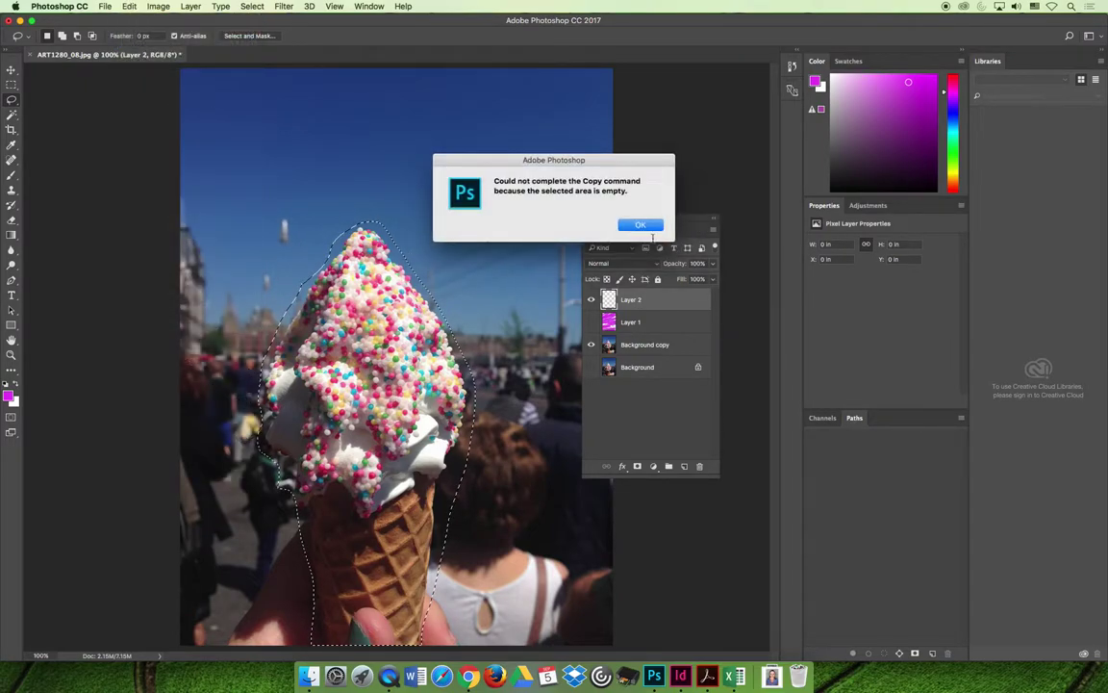
left_click(647, 222)
Step: Try cutting the selected ice cream cone out of the Background copy layer and undo the cut
left_click(629, 347)
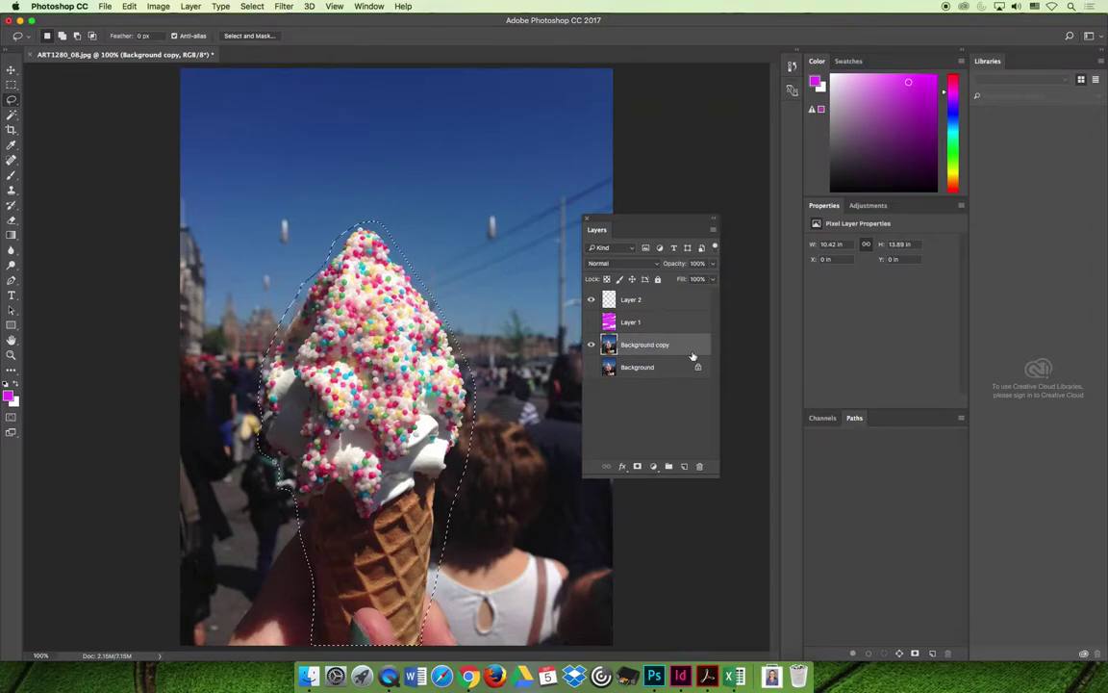
left_click(128, 6)
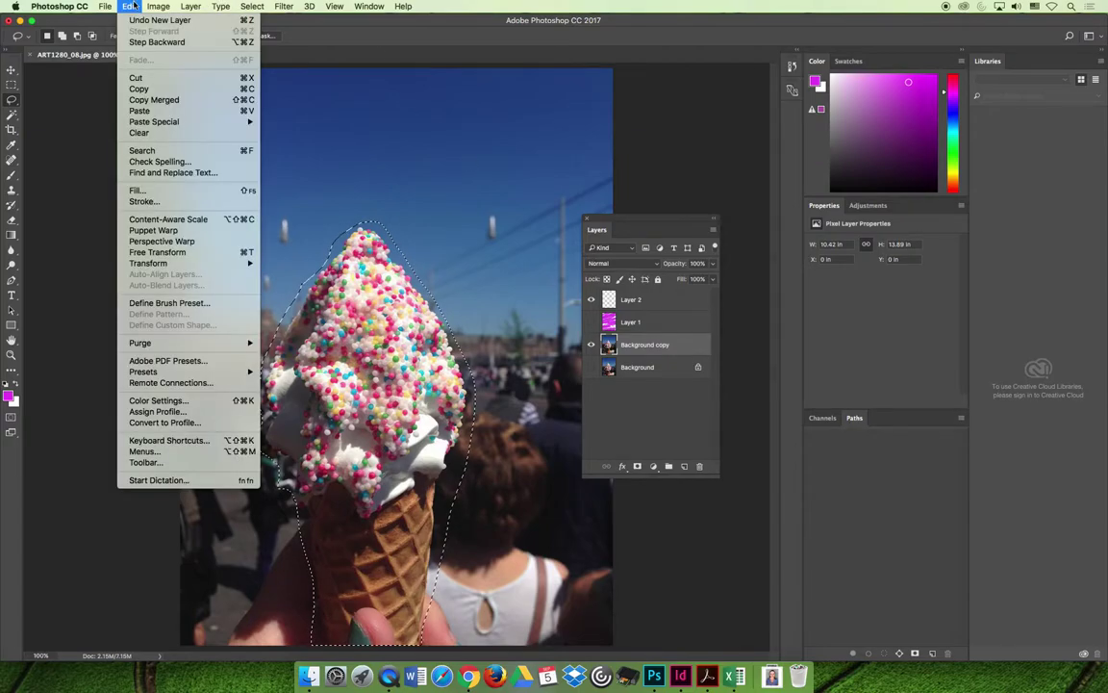
left_click(145, 86)
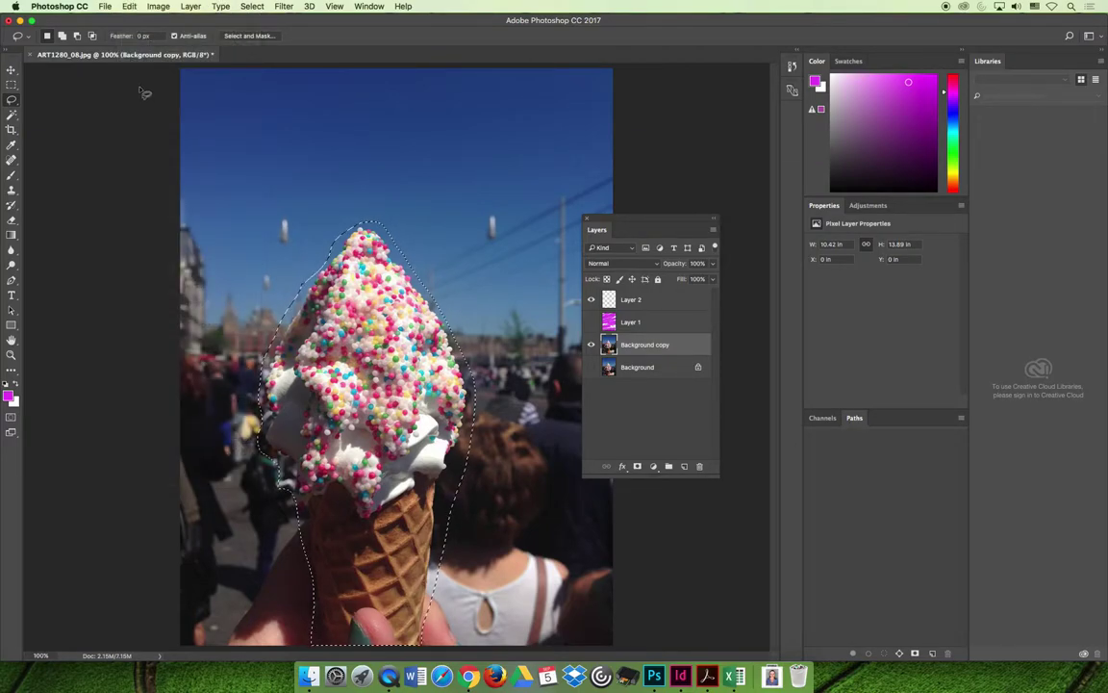
left_click(129, 6)
left_click(144, 78)
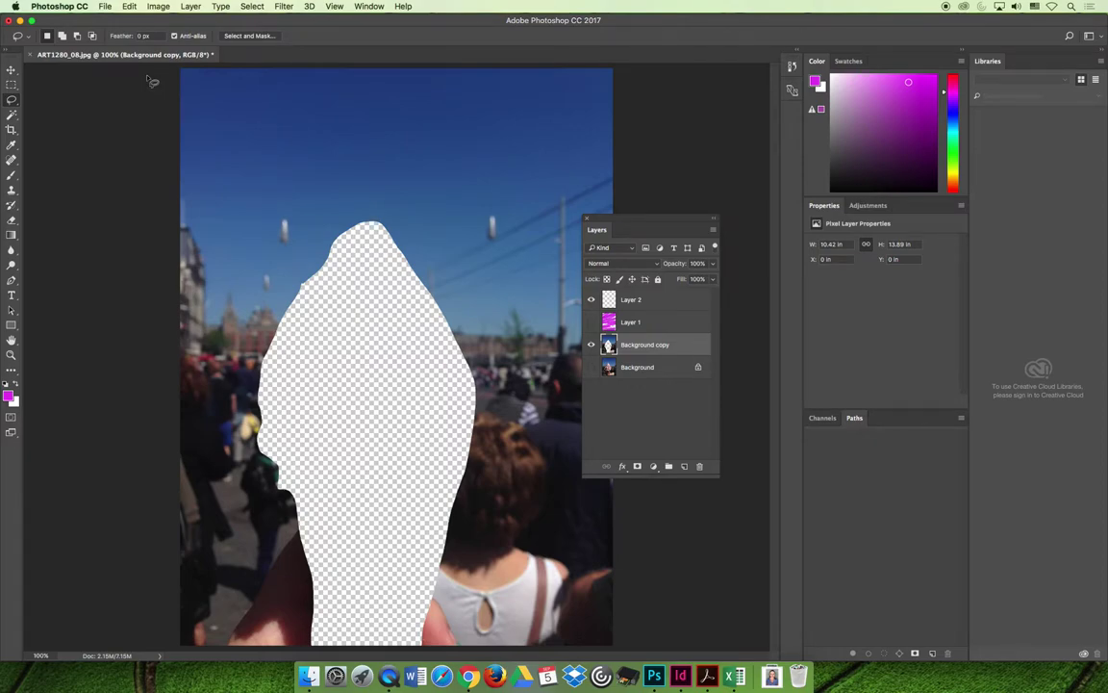
key("super+z")
Step: Copy the selected ice cream cone from Background copy and paste it into the empty Layer 2
left_click(129, 6)
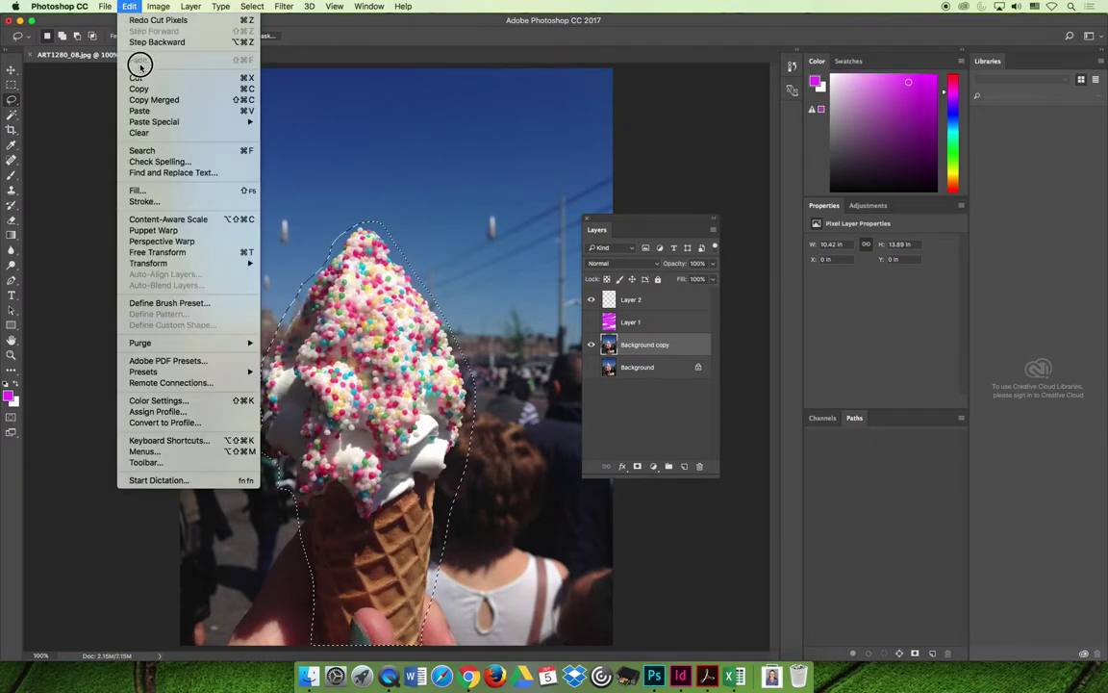
left_click(140, 89)
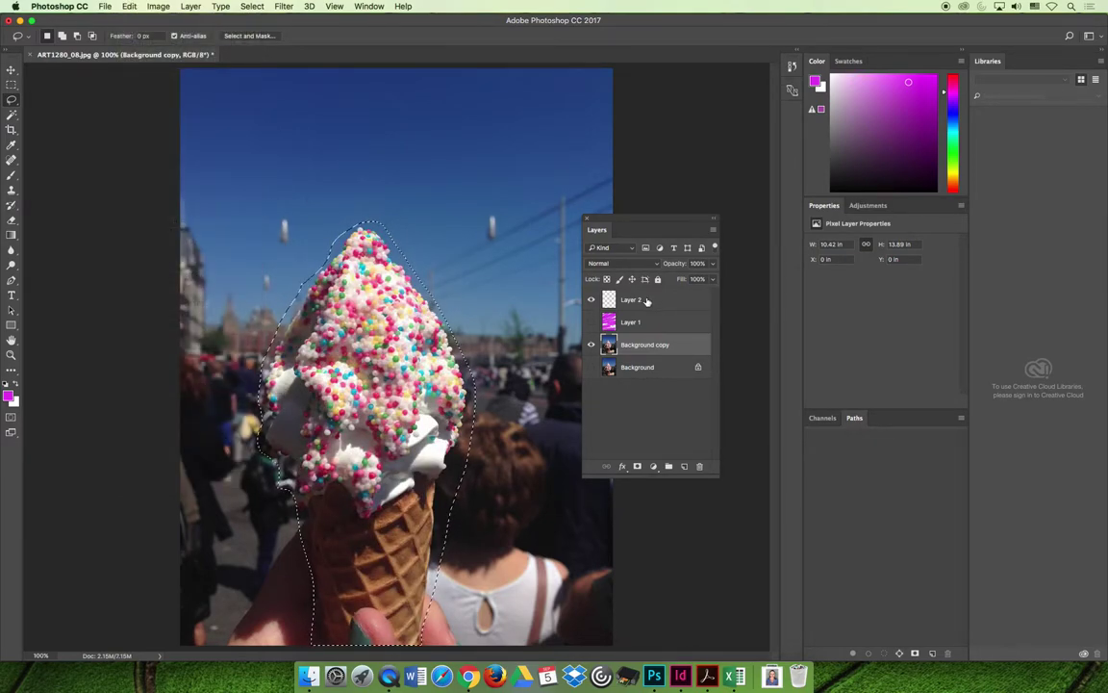
left_click(646, 300)
left_click(129, 6)
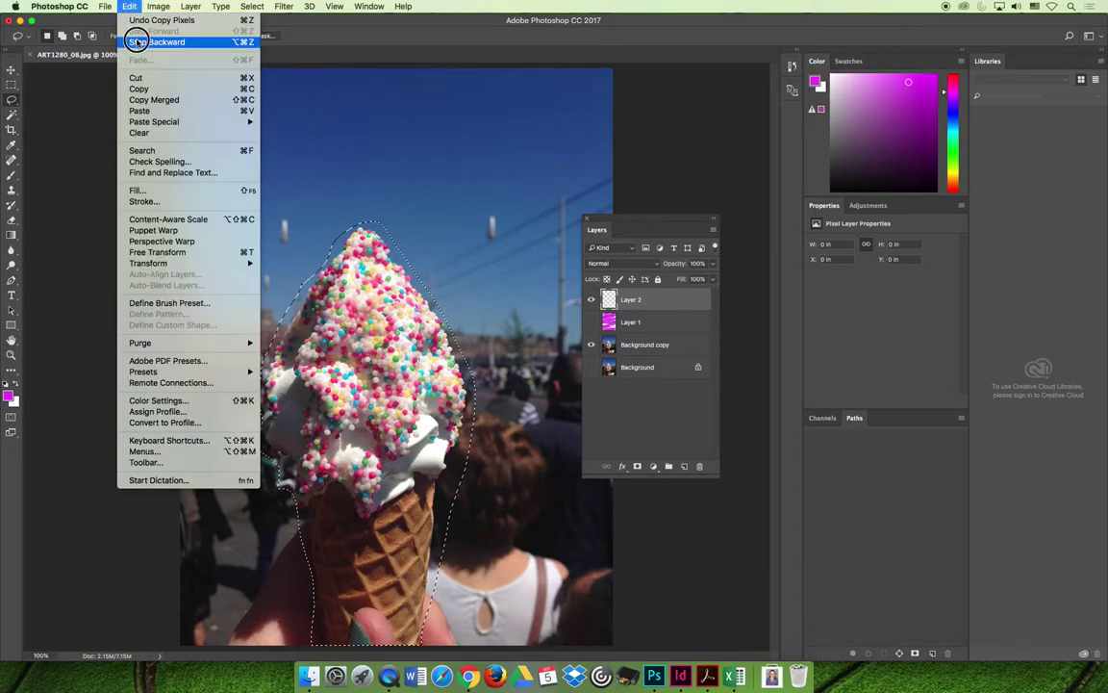
left_click(138, 109)
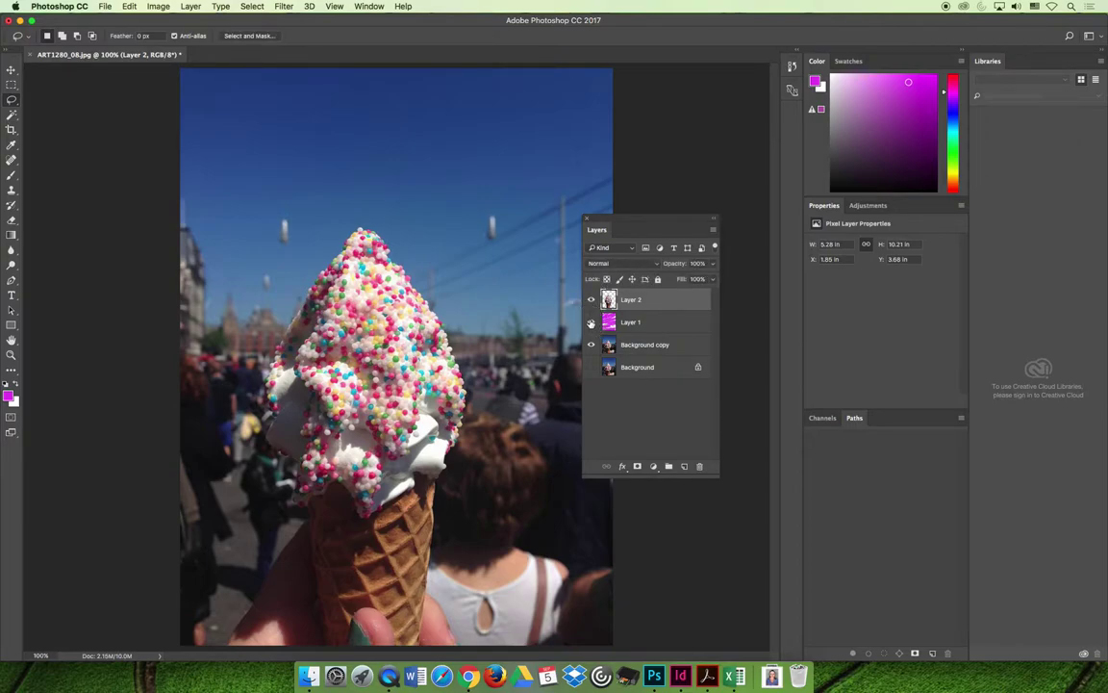
Step: Inspect the pasted cone against the magenta paint by switching the visibility of Layer 1 and Layer 2 on and off
left_click(591, 320)
left_click(591, 301)
left_click(592, 301)
left_click(591, 301)
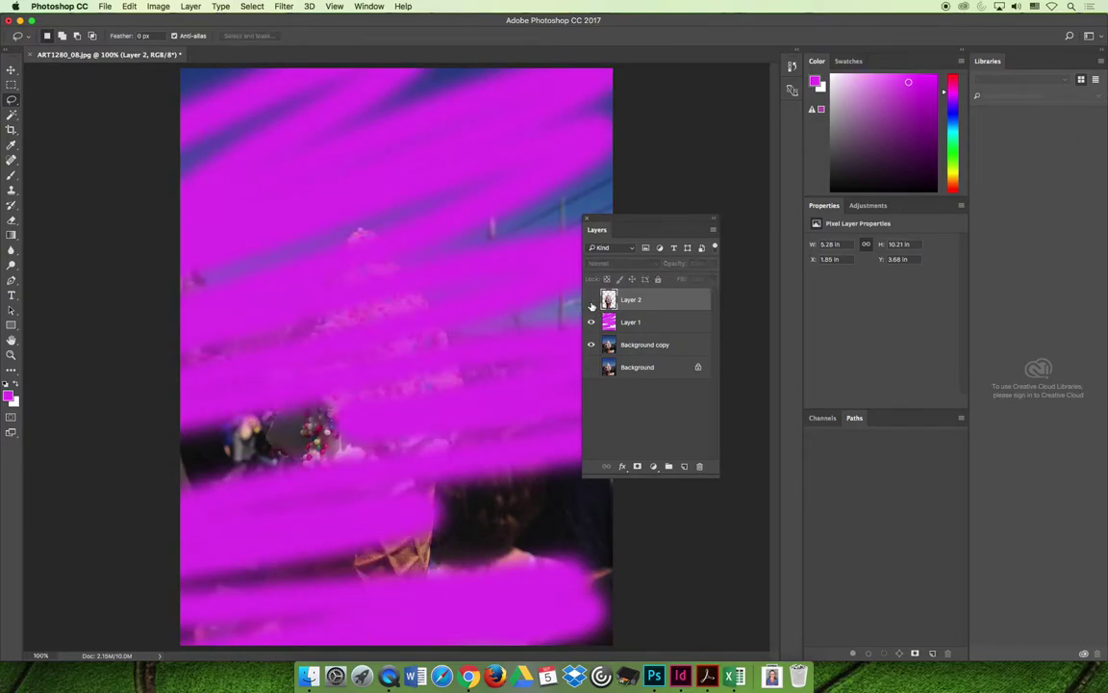
left_click(592, 301)
left_click(591, 301)
left_click(592, 301)
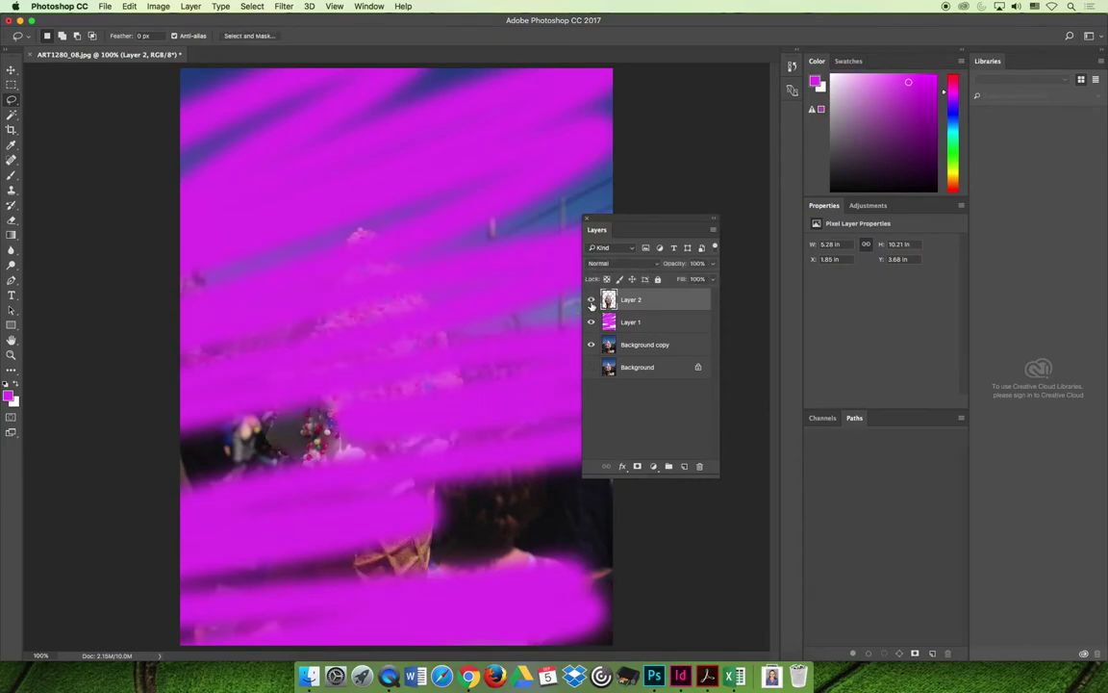
left_click(592, 323)
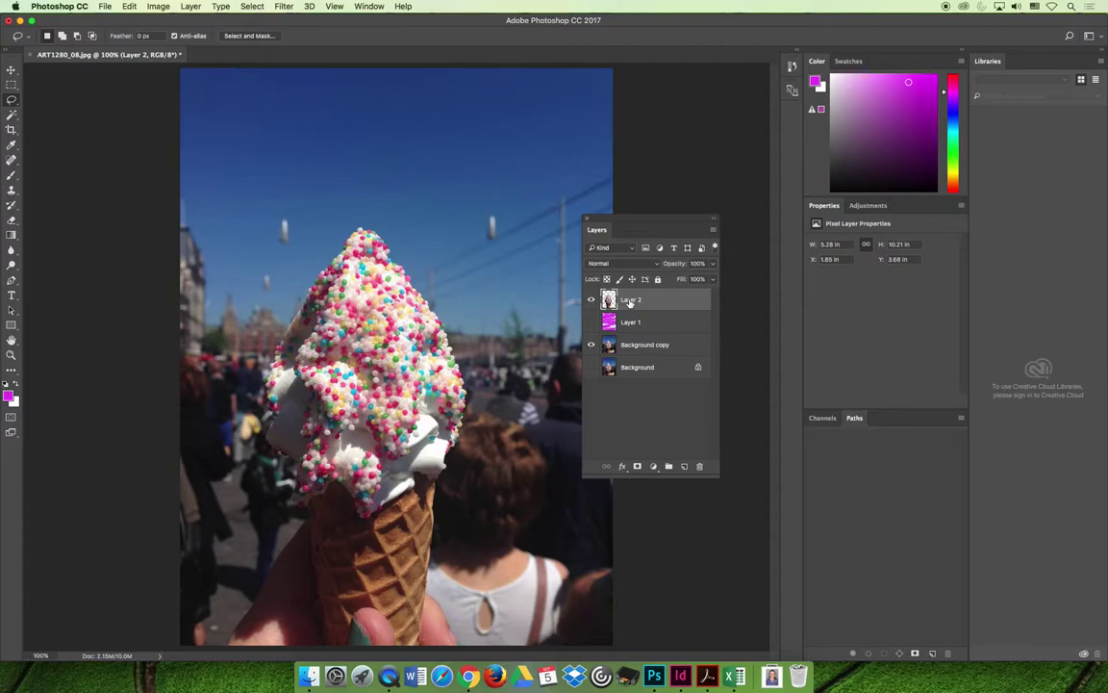
Step: Step back through the history to undo the pasted cone and the creation of Layer 2
left_click(129, 7)
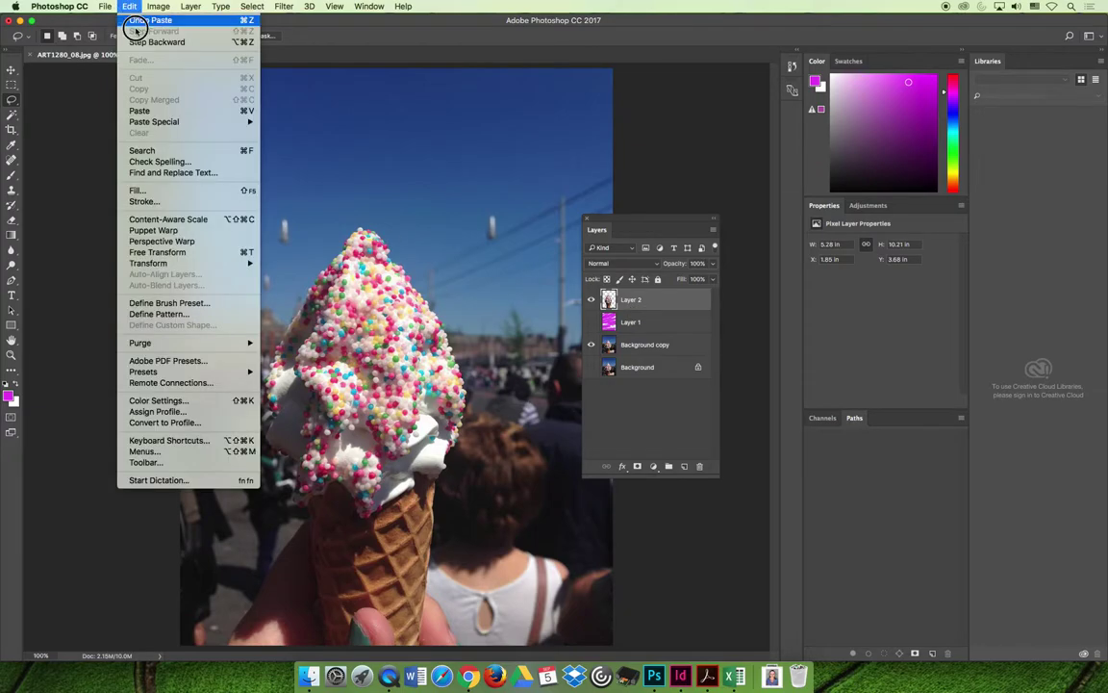
left_click(136, 42)
left_click(129, 7)
left_click(135, 41)
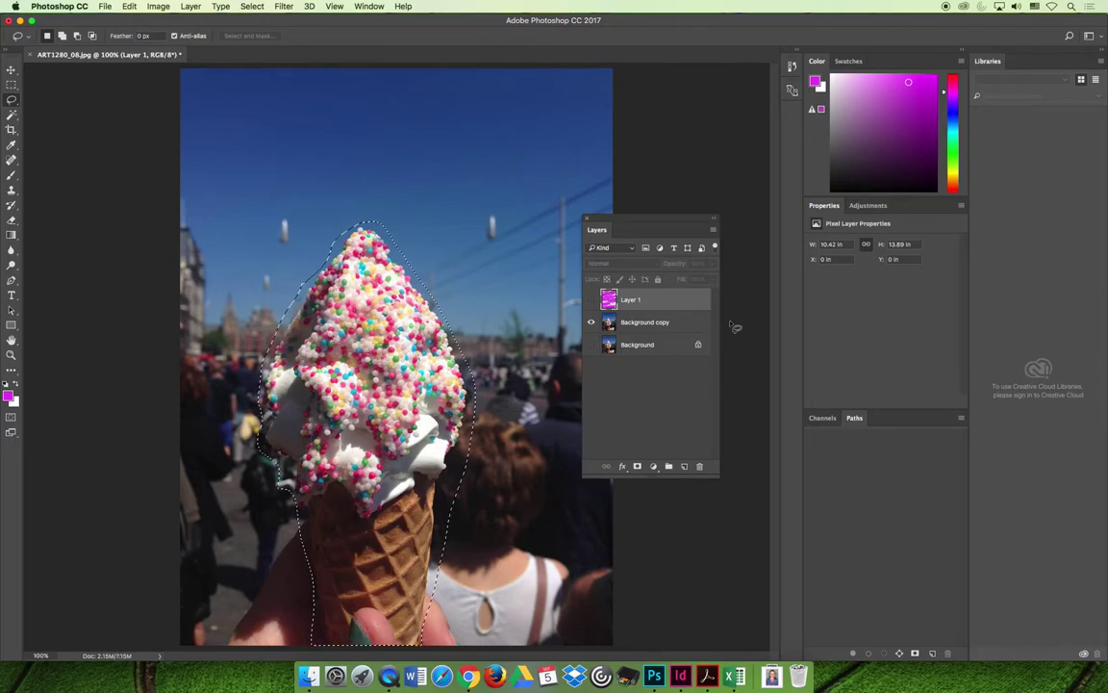
Step: Create a new layer from the selected ice cream cone on Background copy with Layer Via Copy
left_click(663, 323)
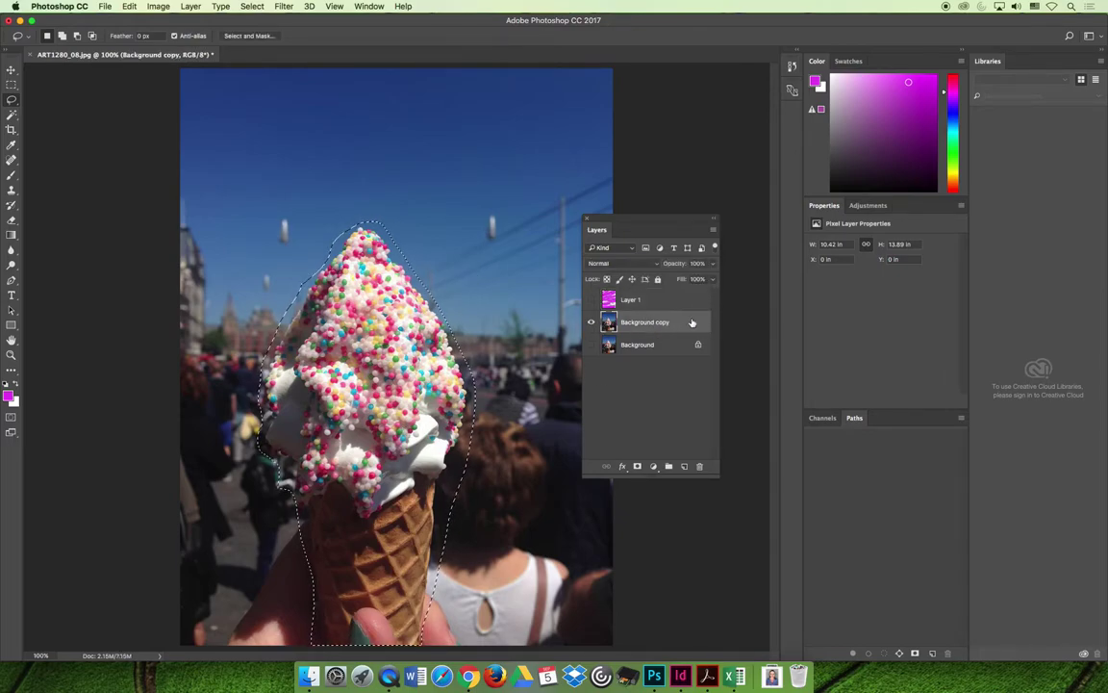
right_click(375, 363)
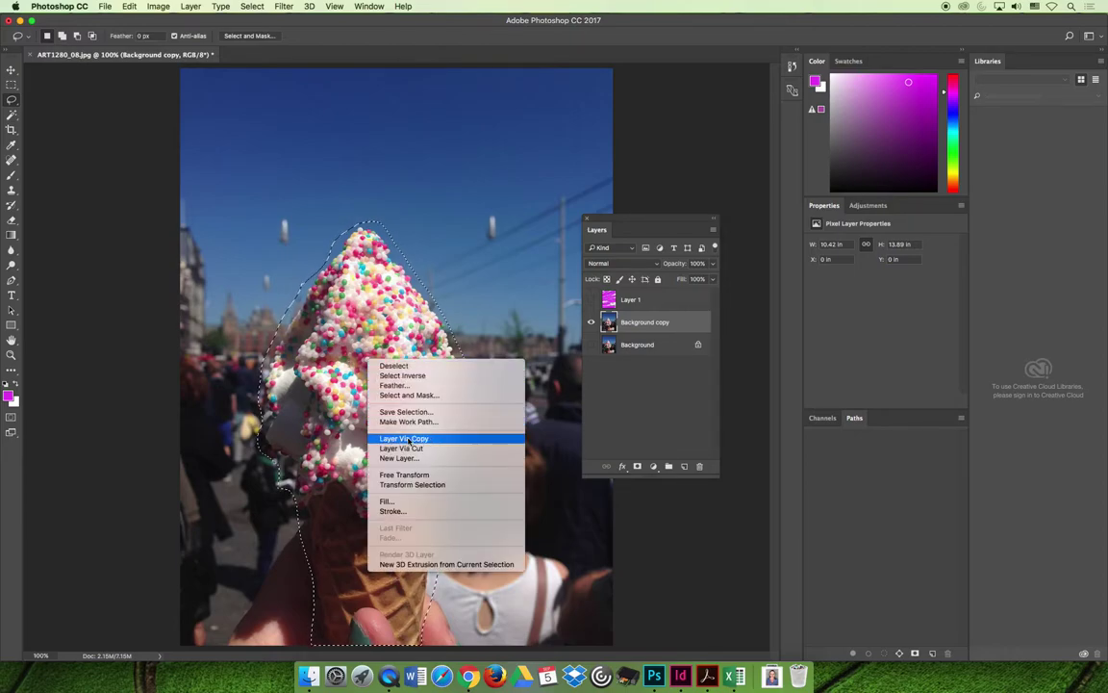
left_click(431, 439)
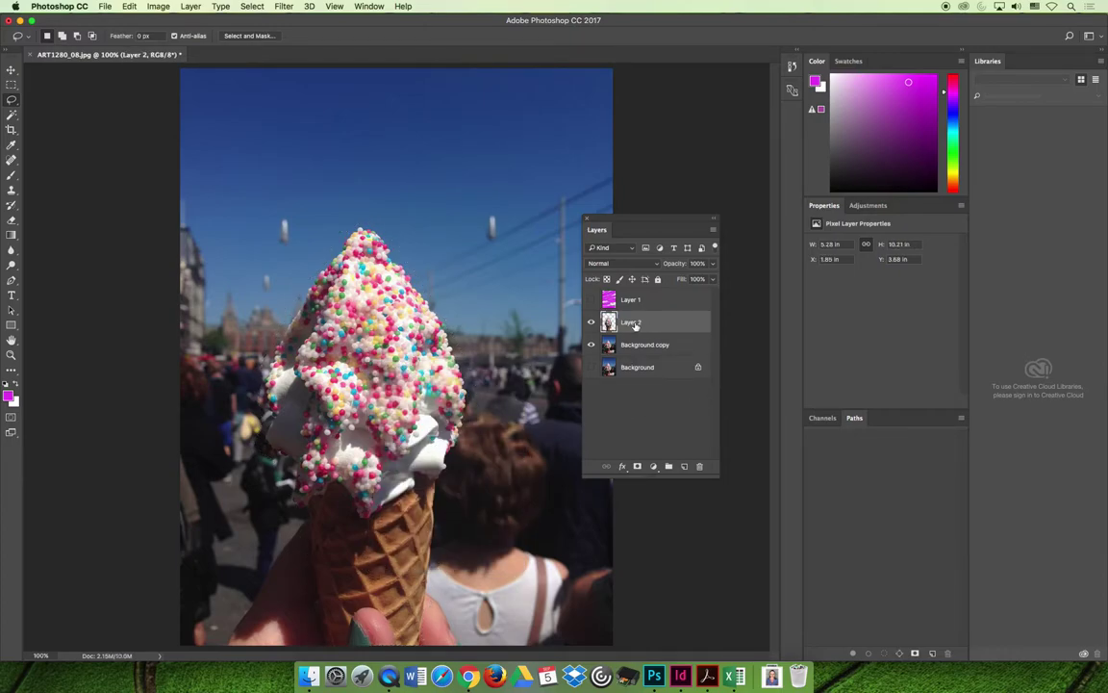
Step: Show the magenta Layer 1 and move the copied cone layer above it in the stack
left_click(592, 300)
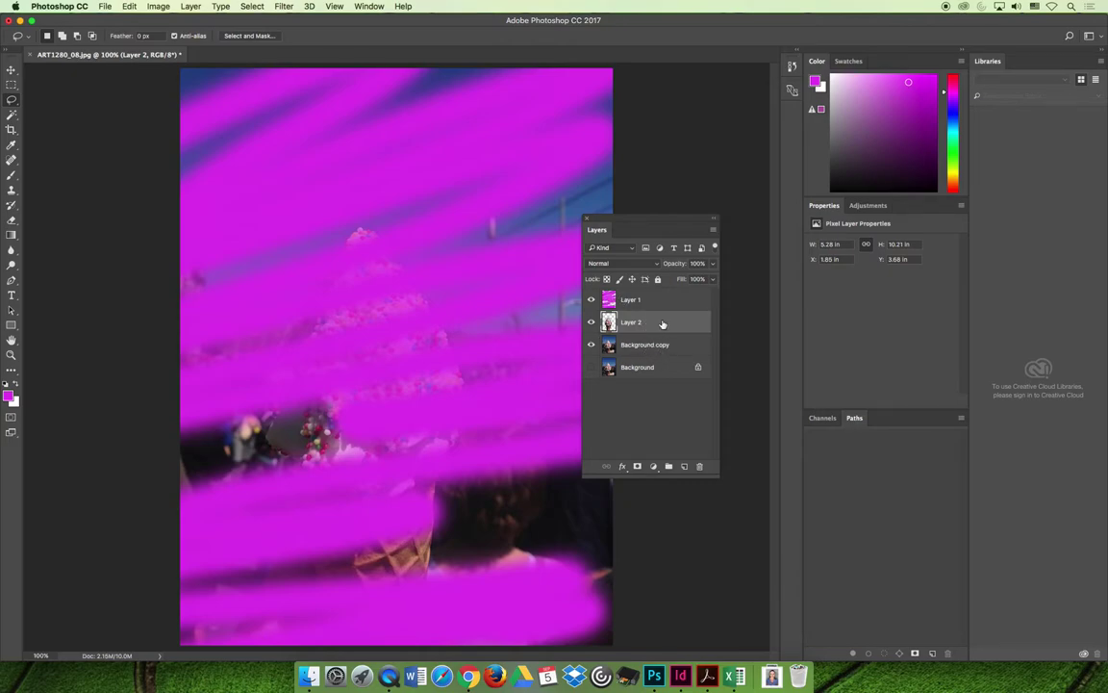
left_click_drag(634, 321, 635, 298)
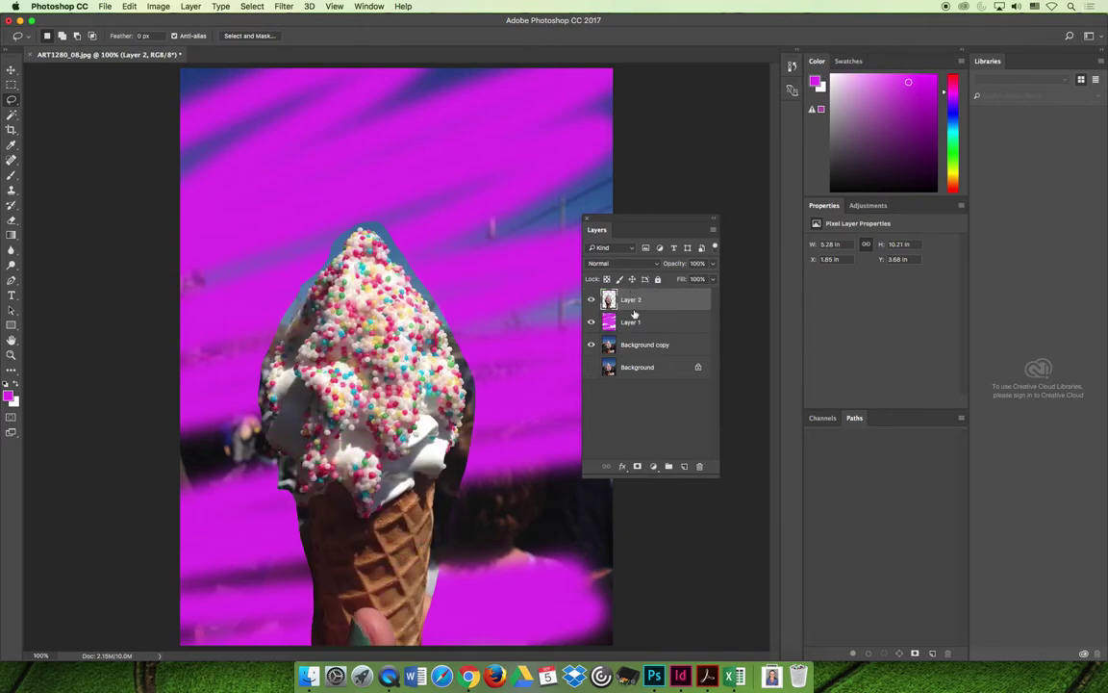